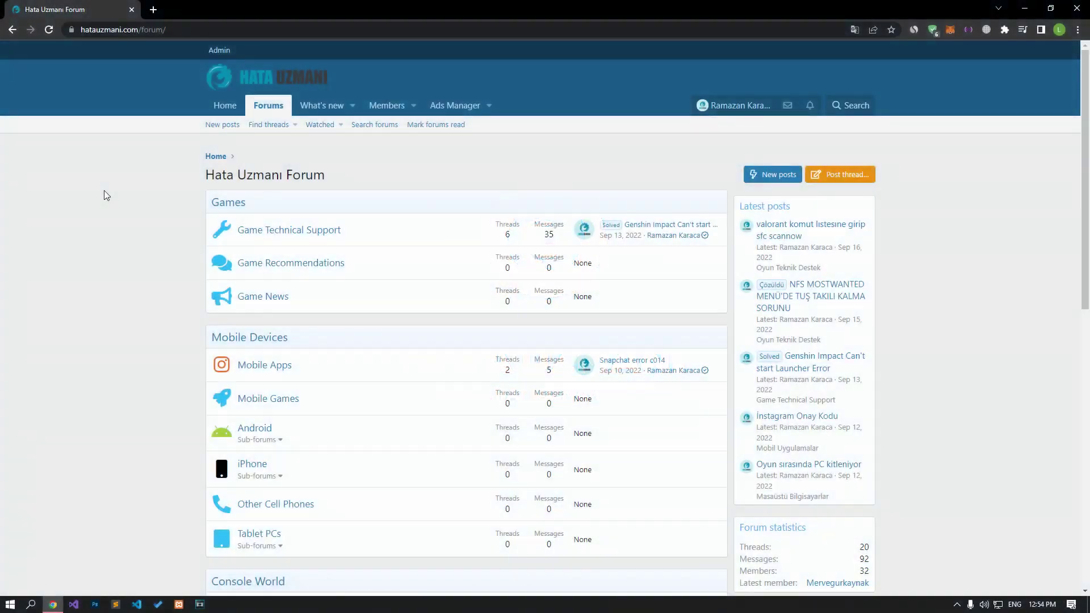
# Step: Begin posting a new thread on the forum
pyautogui.scroll(-10, 104, 192)
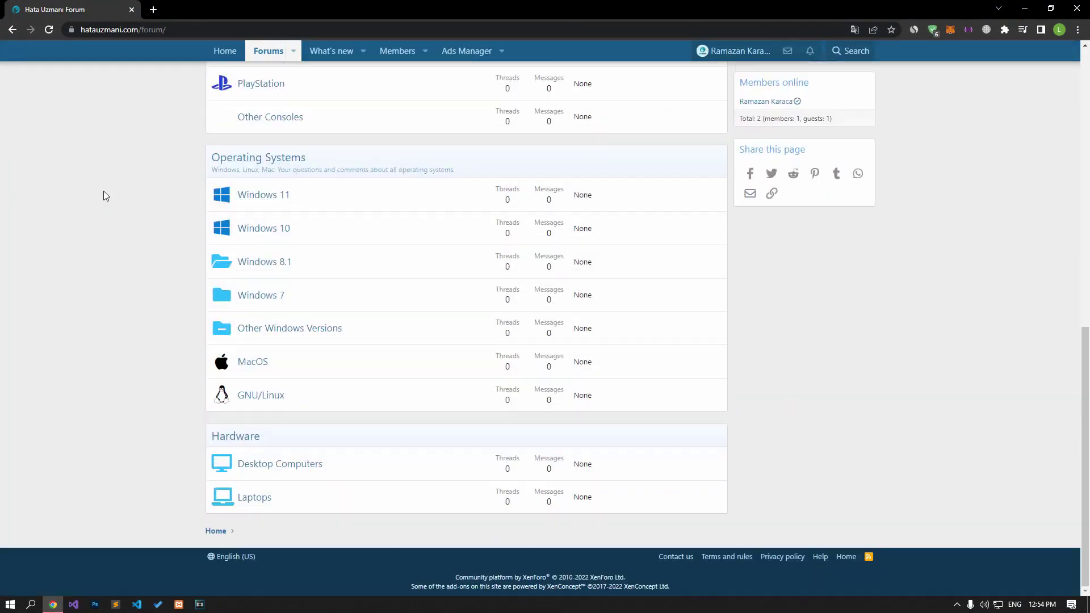
pyautogui.scroll(10, 104, 195)
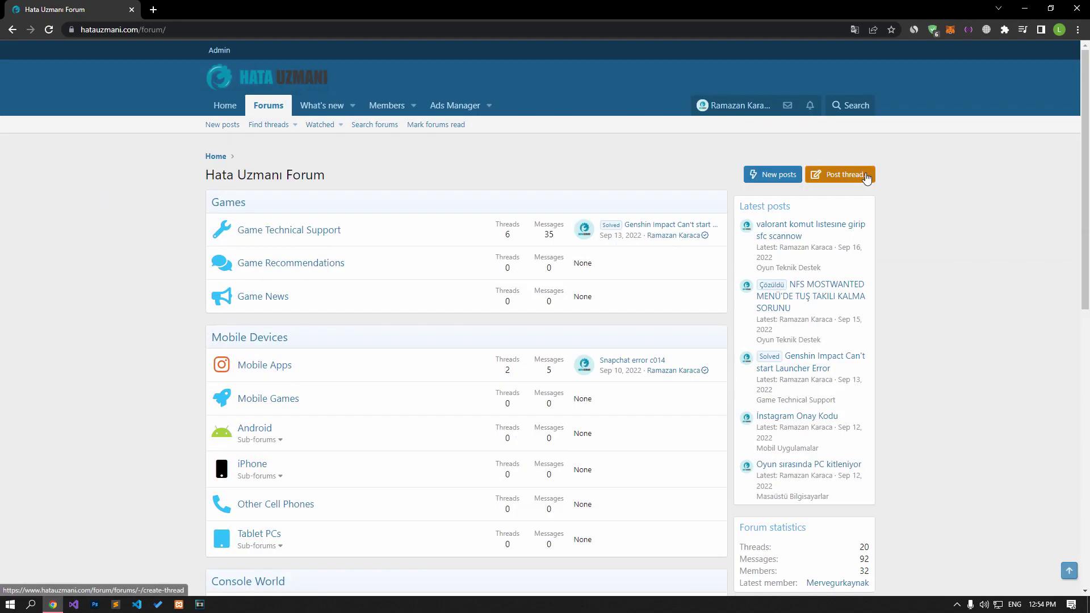
pyautogui.click(867, 178)
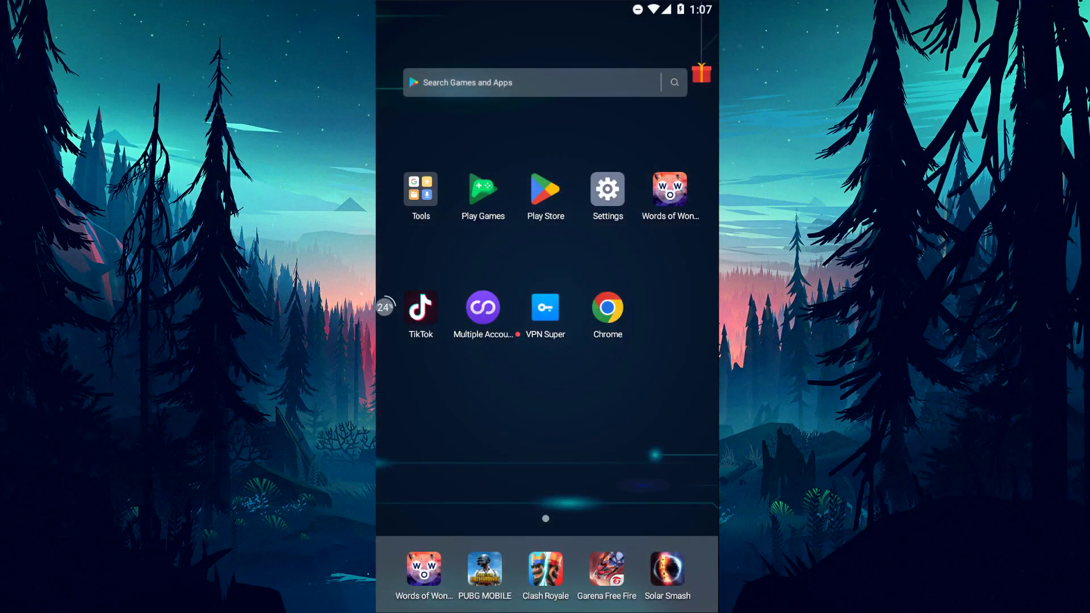
# Step: Look up TikTok in the app store, then cancel its uninstall and return home
pyautogui.click(554, 193)
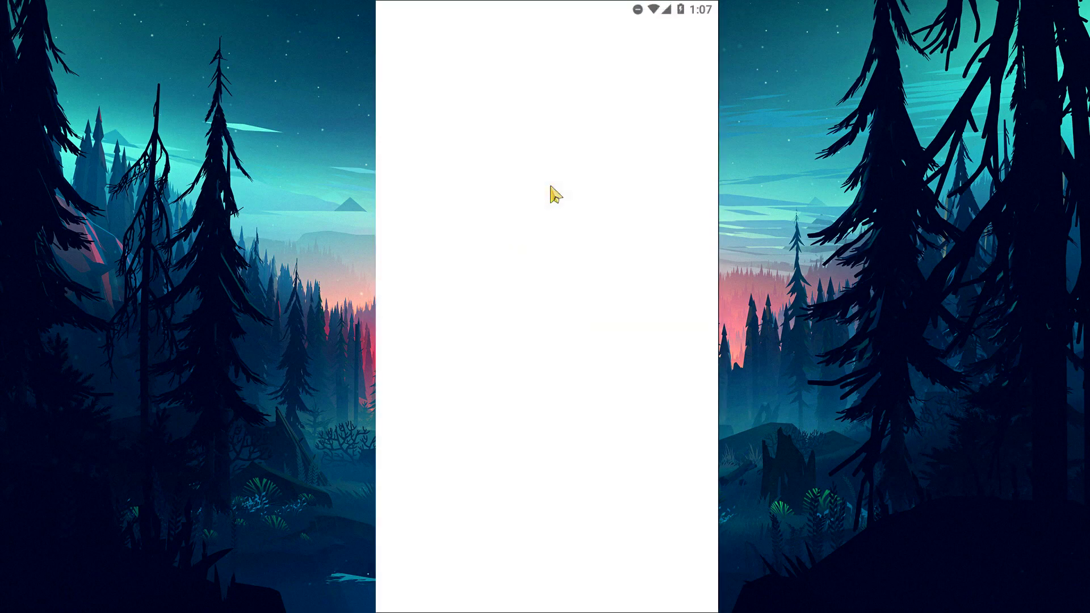
pyautogui.click(518, 39)
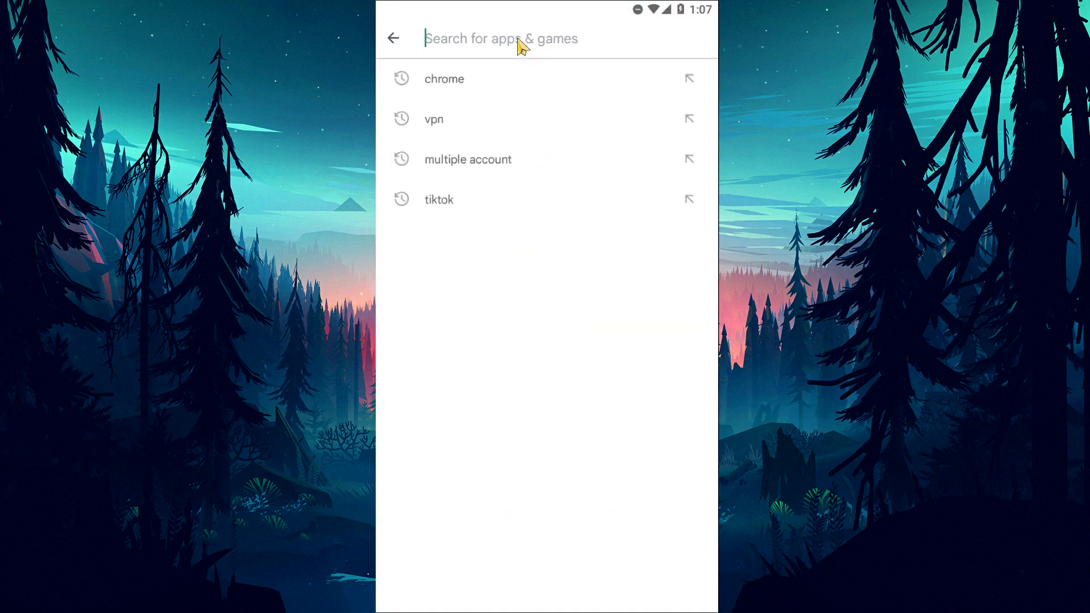
pyautogui.click(453, 208)
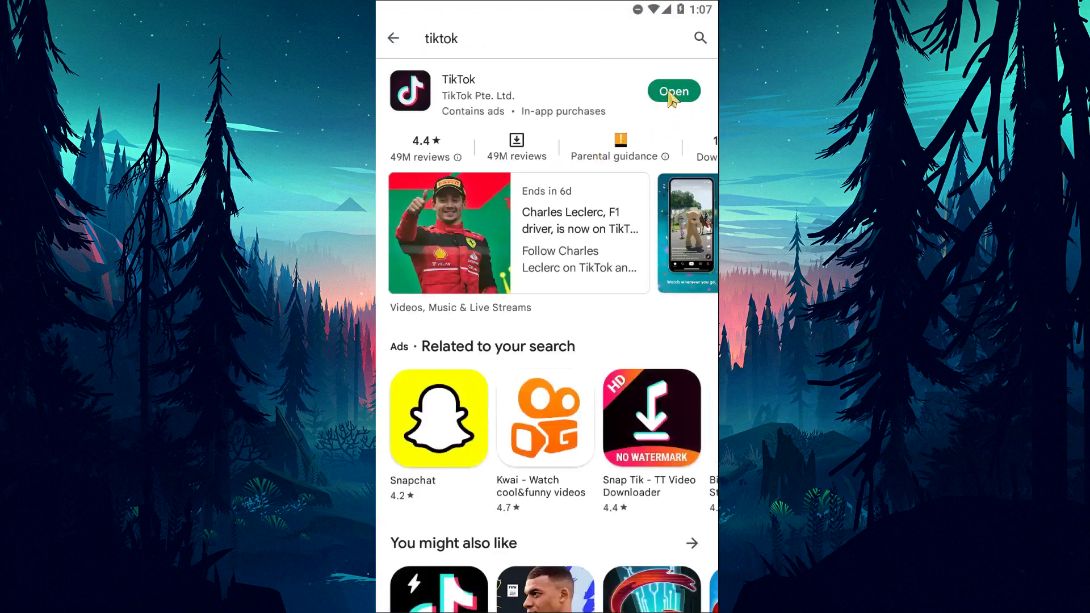
pyautogui.click(424, 86)
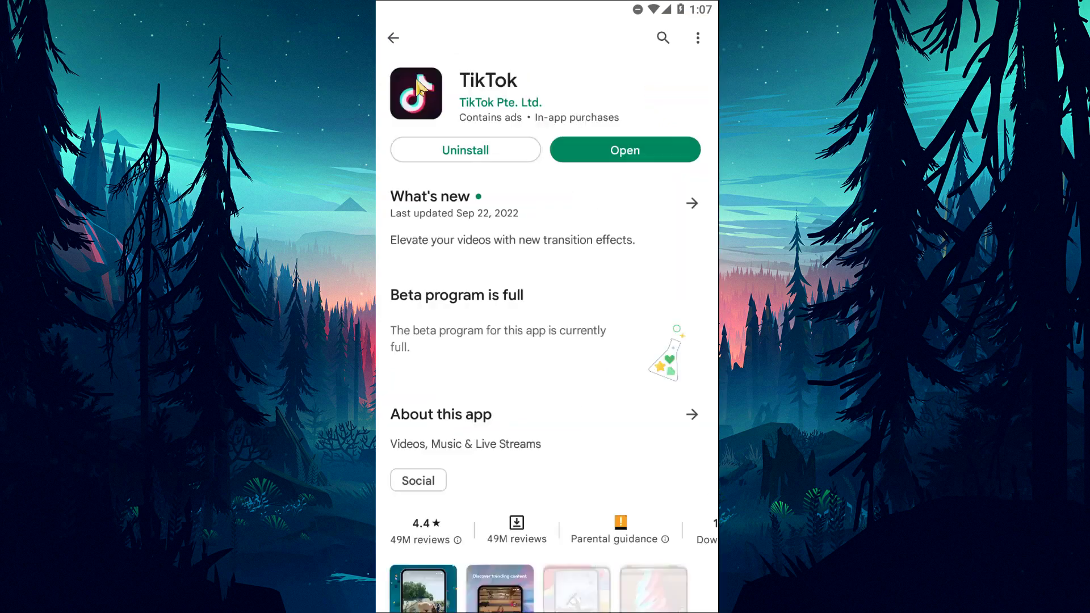
pyautogui.click(476, 150)
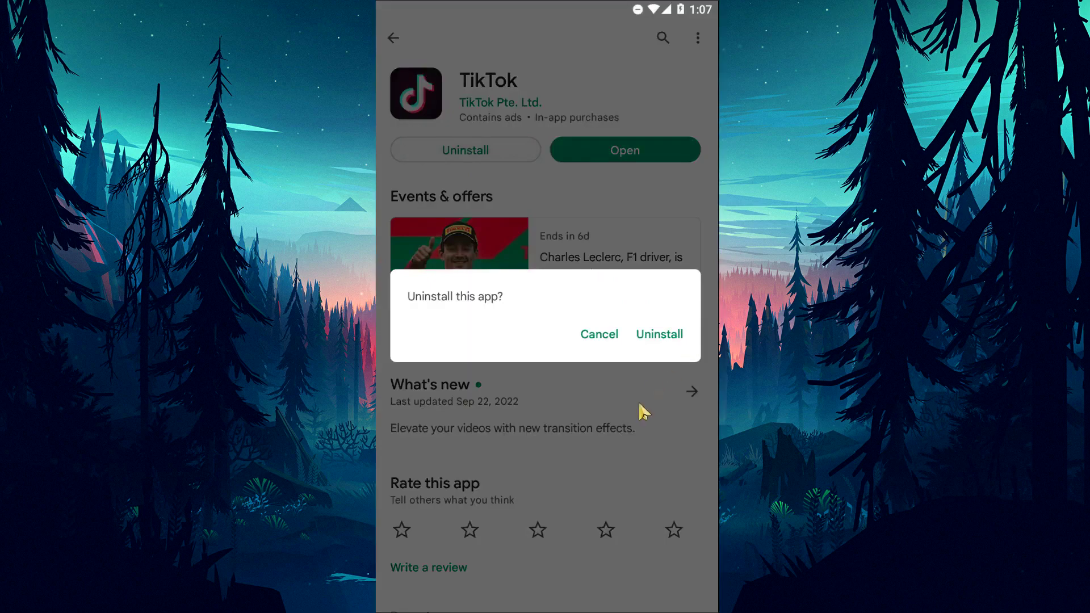
pyautogui.click(641, 427)
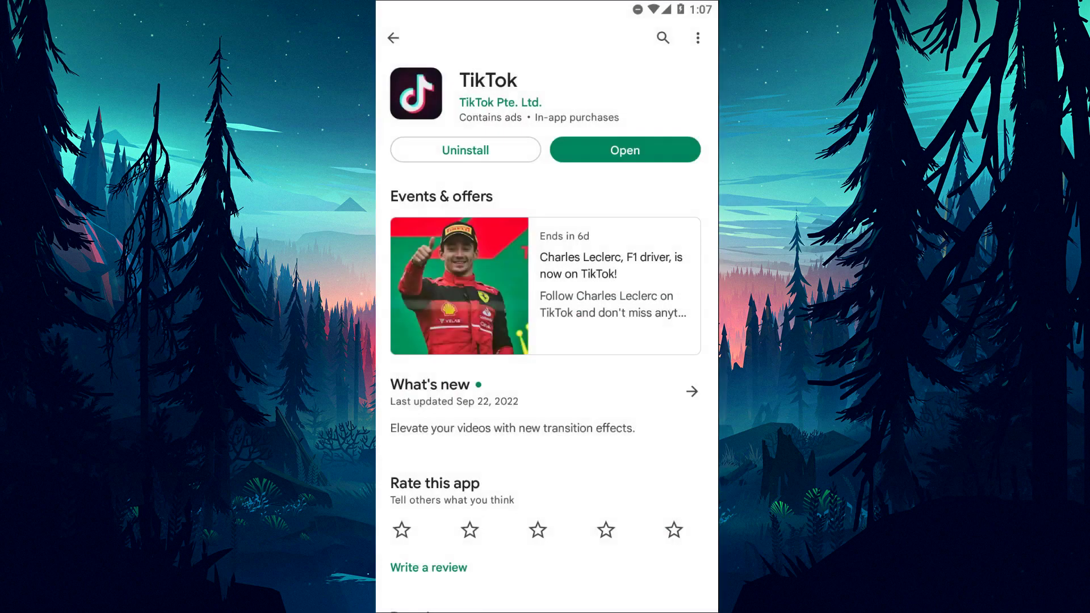
pyautogui.press('Home')
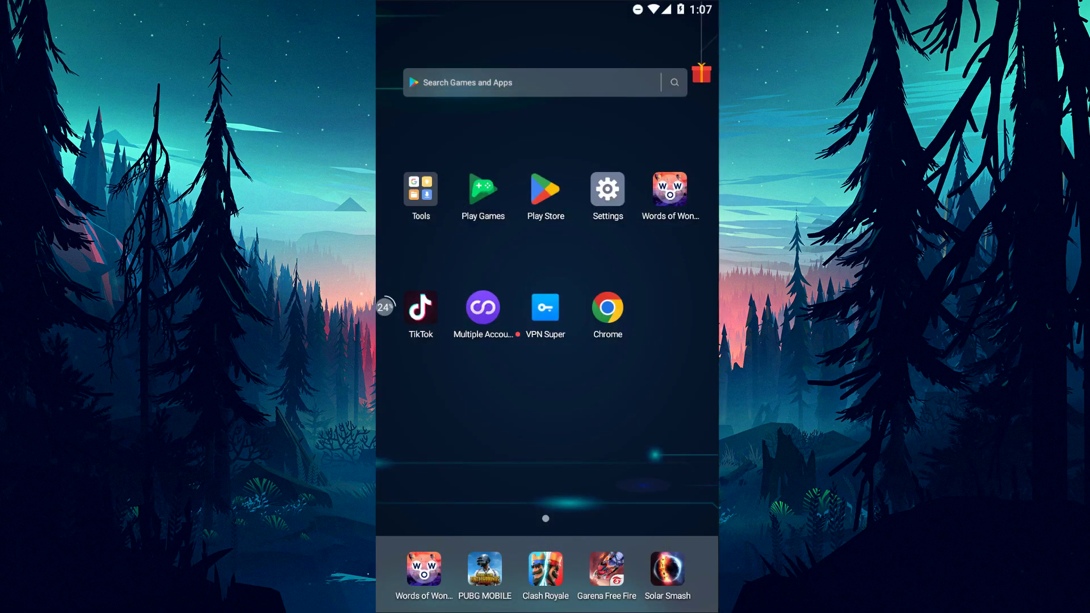
# Step: Clear TikTok's app data from Settings > Apps > TikTok > Storage, leaving 168 MB total
pyautogui.click(614, 206)
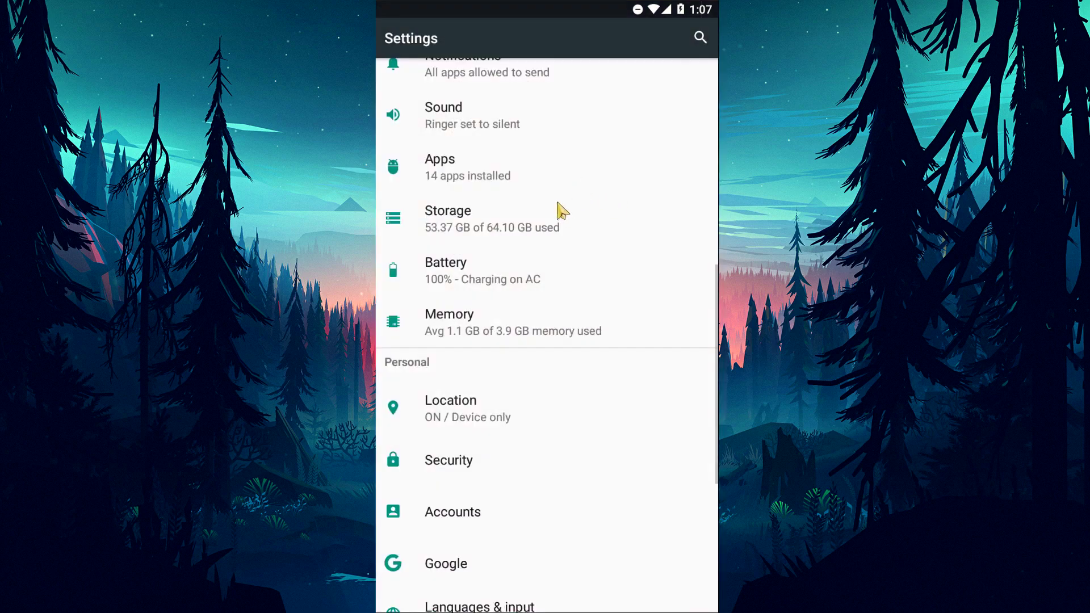
pyautogui.click(472, 170)
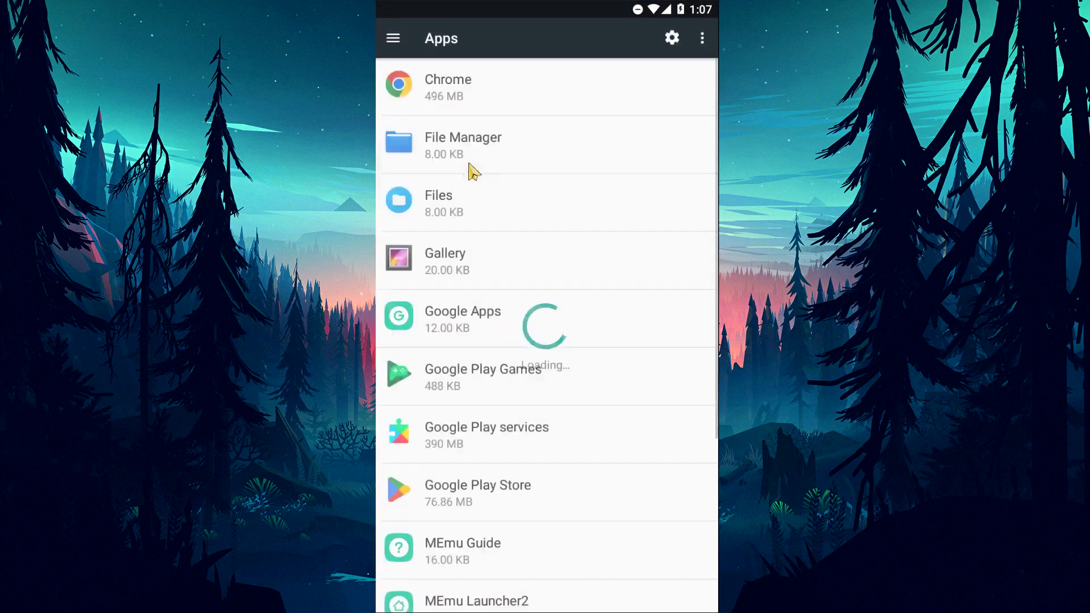
pyautogui.moveTo(521, 540); pyautogui.dragTo(550, 205)
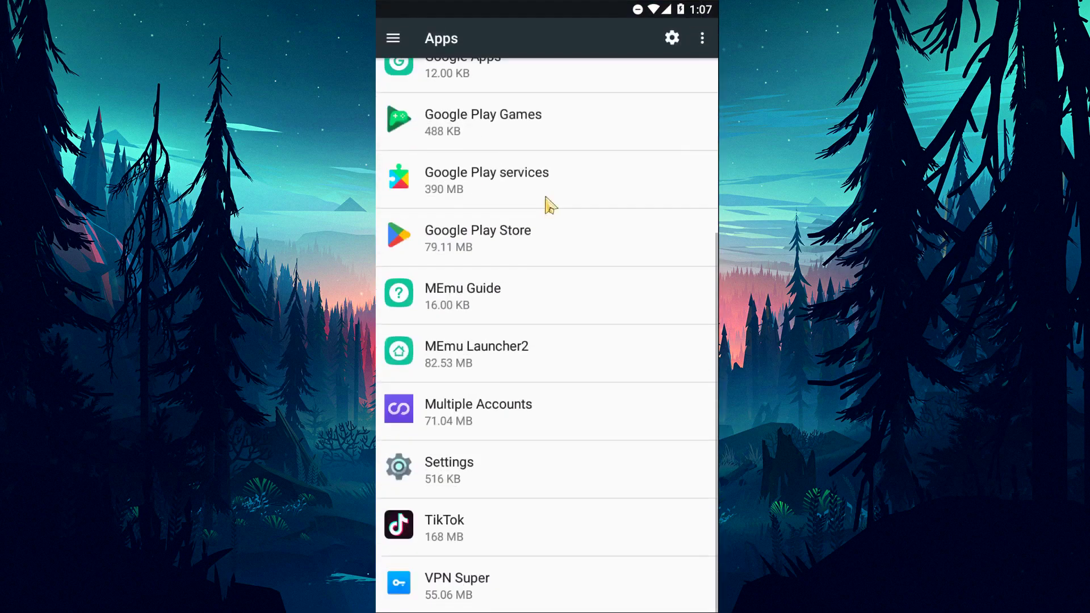
pyautogui.click(482, 538)
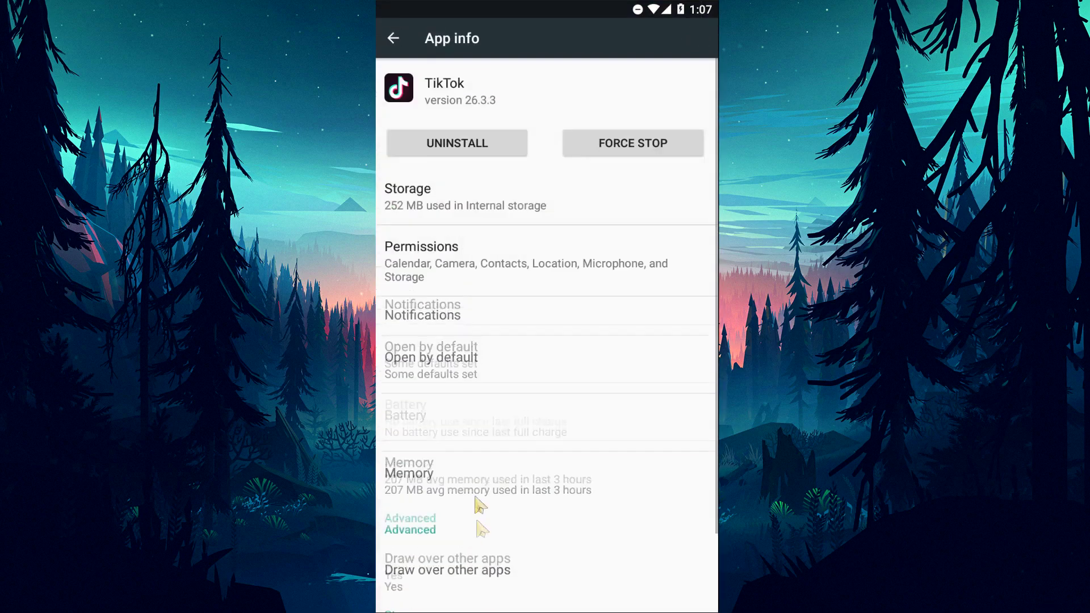
pyautogui.click(432, 207)
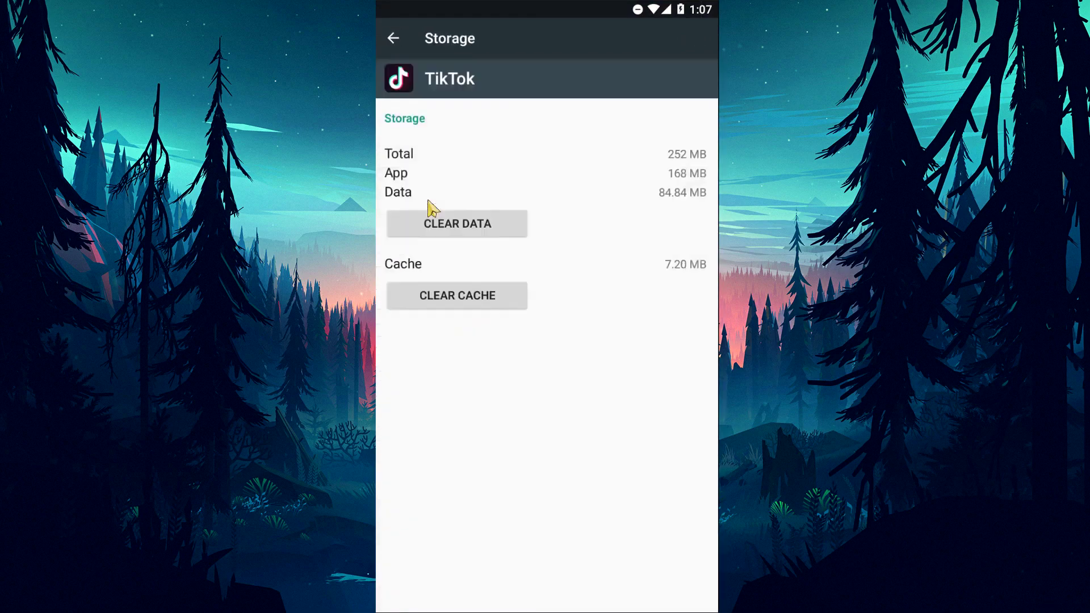
pyautogui.click(477, 223)
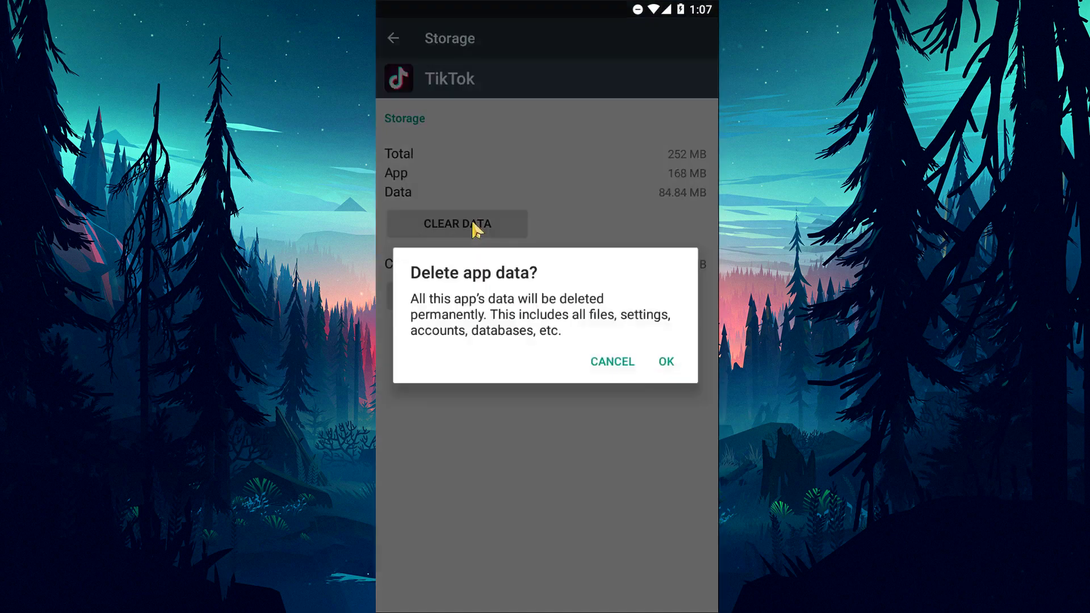
pyautogui.click(667, 363)
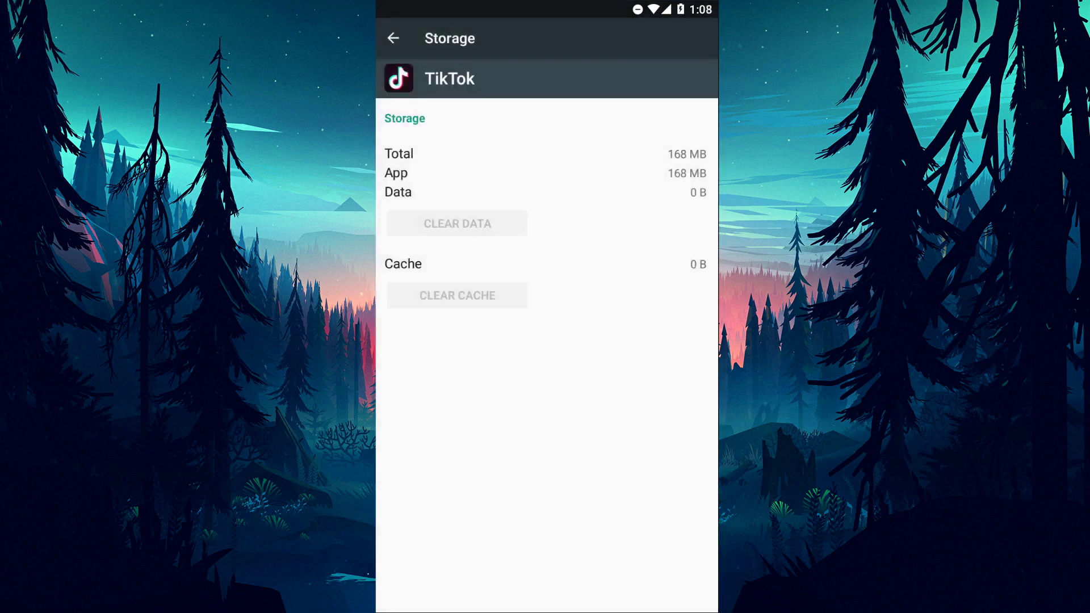
pyautogui.press('Home')
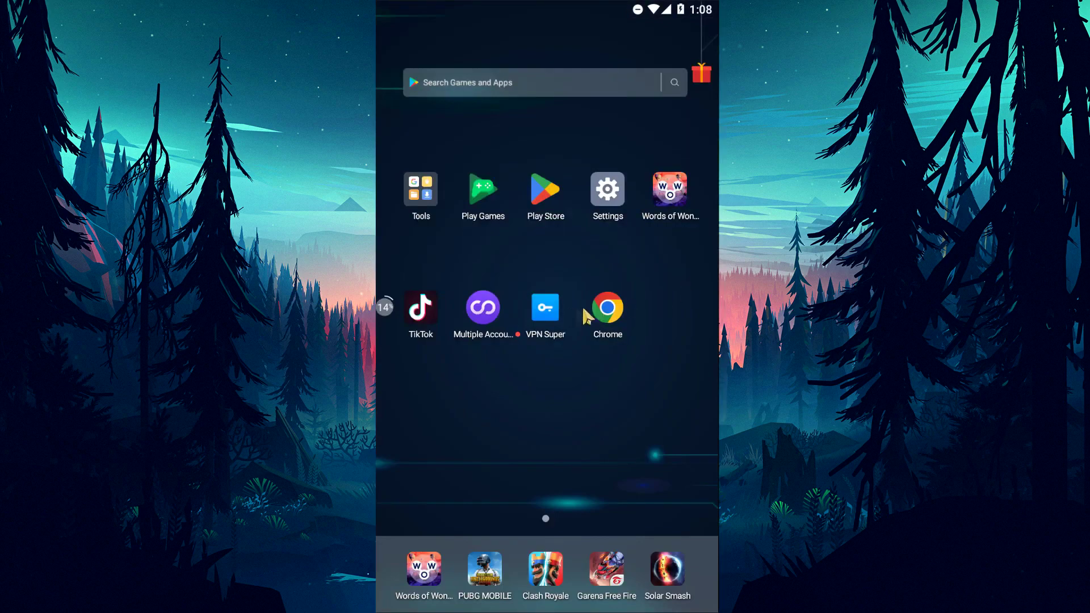
# Step: Accept VPN Super's privacy notice, connect to the Fastest Location, and launch TikTok
pyautogui.click(558, 313)
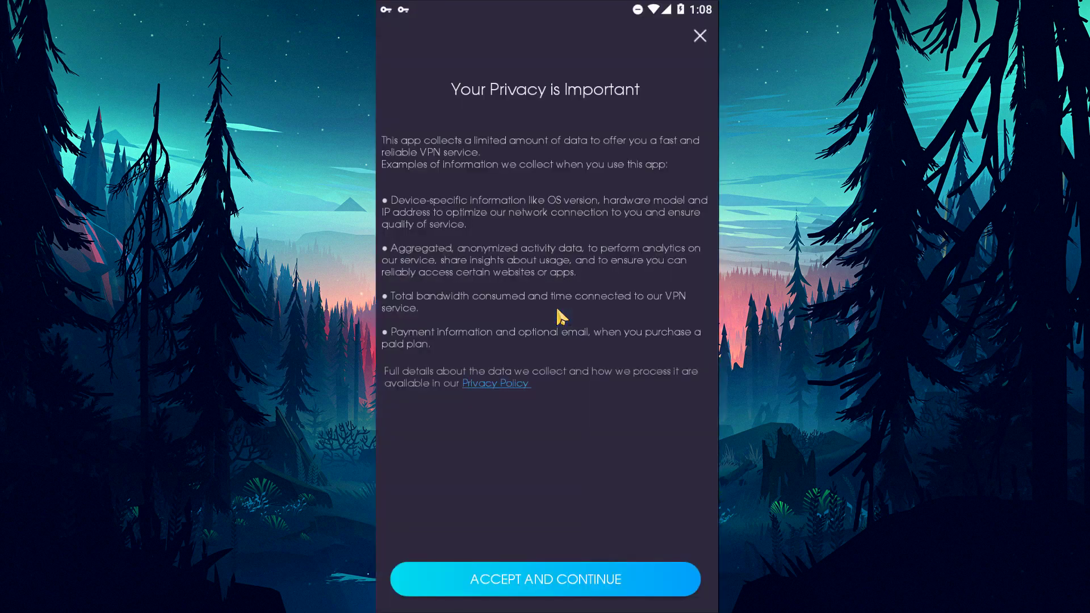
pyautogui.click(509, 577)
pyautogui.click(698, 29)
pyautogui.click(538, 194)
pyautogui.click(668, 405)
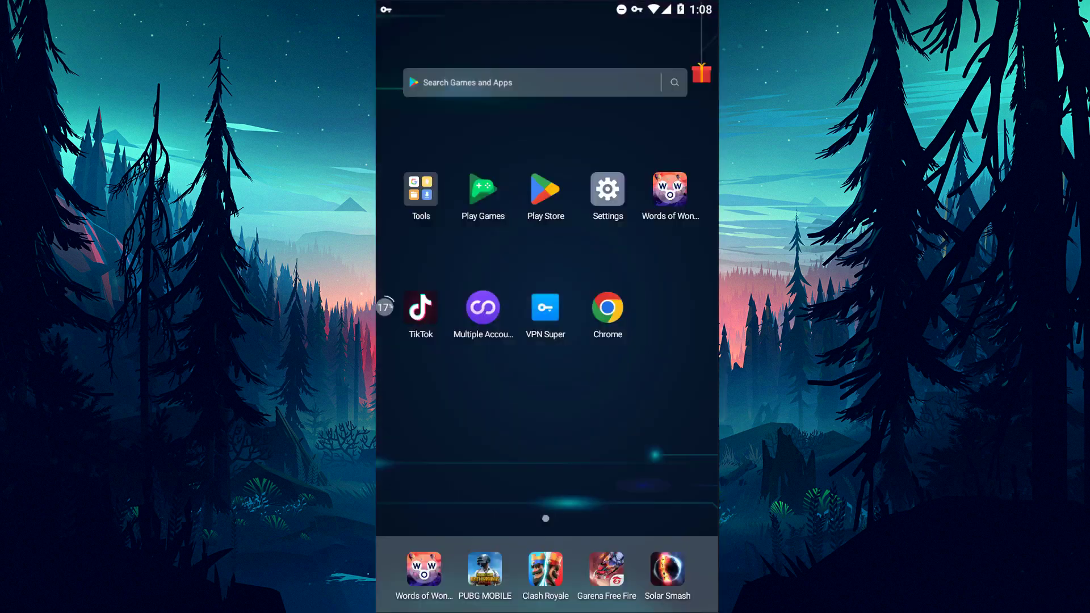
pyautogui.click(421, 309)
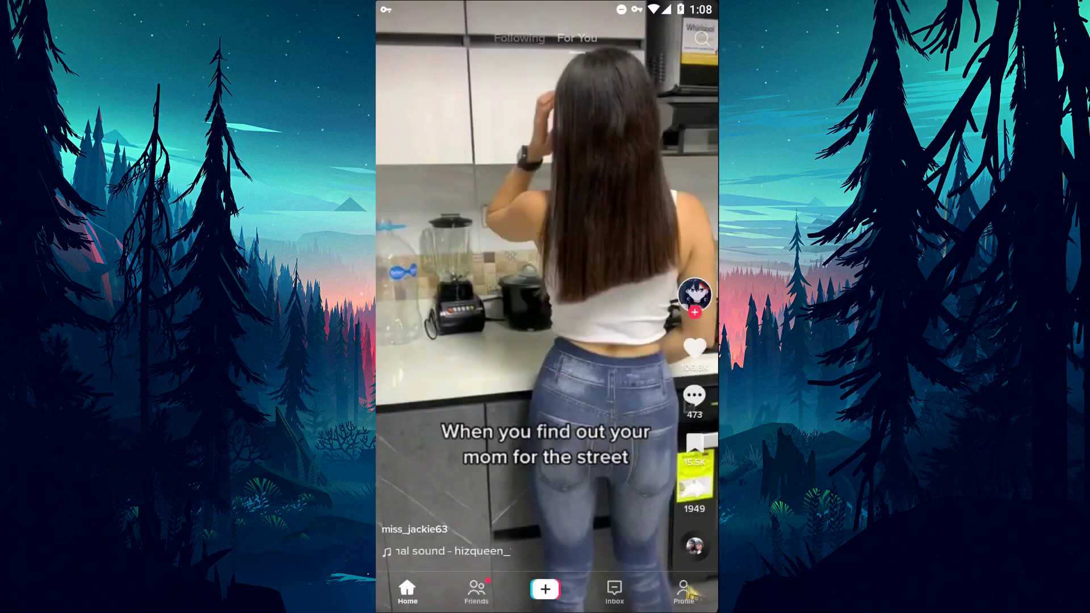
# Step: Request a TikTok login code by phone number, which fails with 'Too many attempts'
pyautogui.click(684, 593)
pyautogui.click(568, 339)
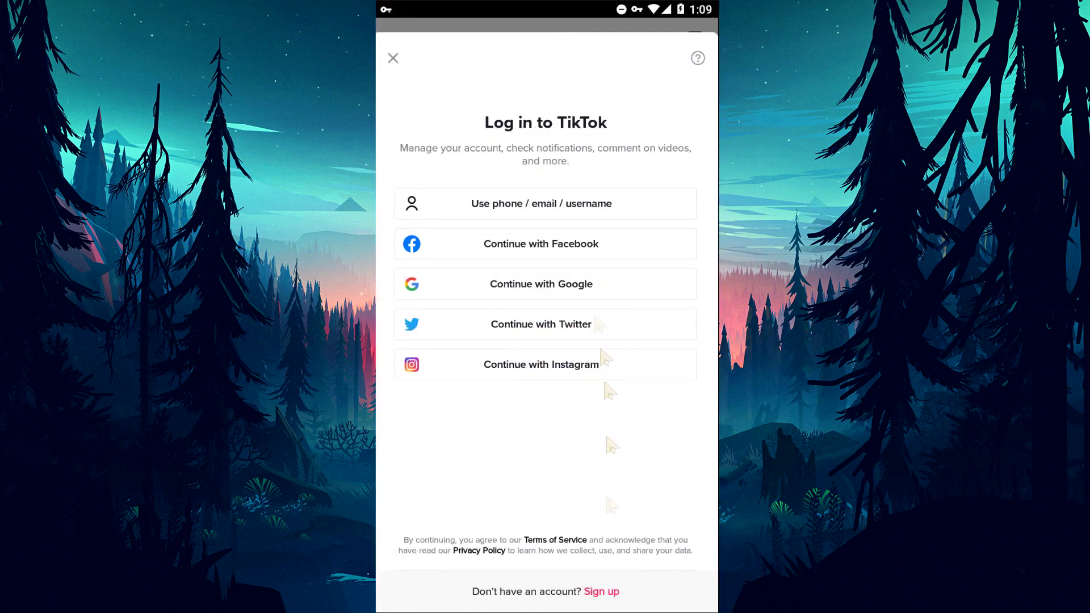
pyautogui.click(517, 210)
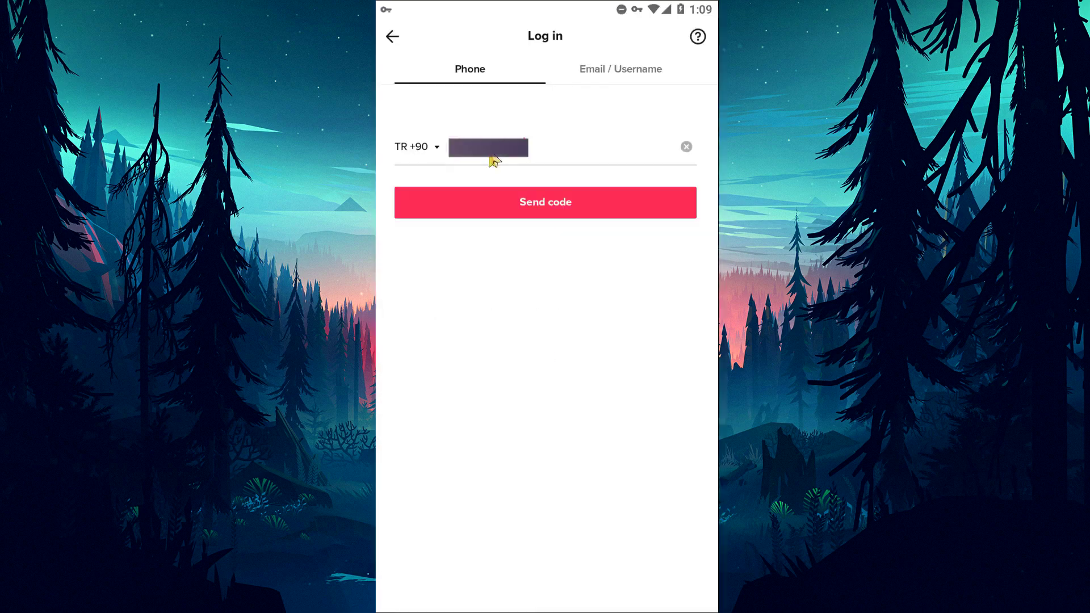
pyautogui.click(533, 200)
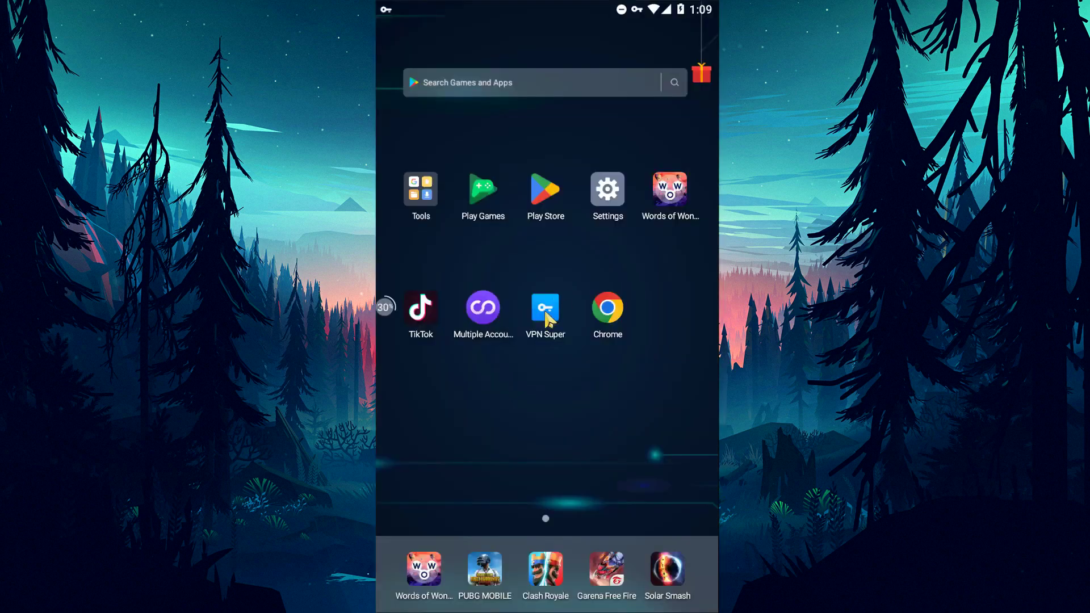
# Step: Disconnect the VPN in VPN Super and return to the home screen
pyautogui.click(545, 307)
pyautogui.click(526, 222)
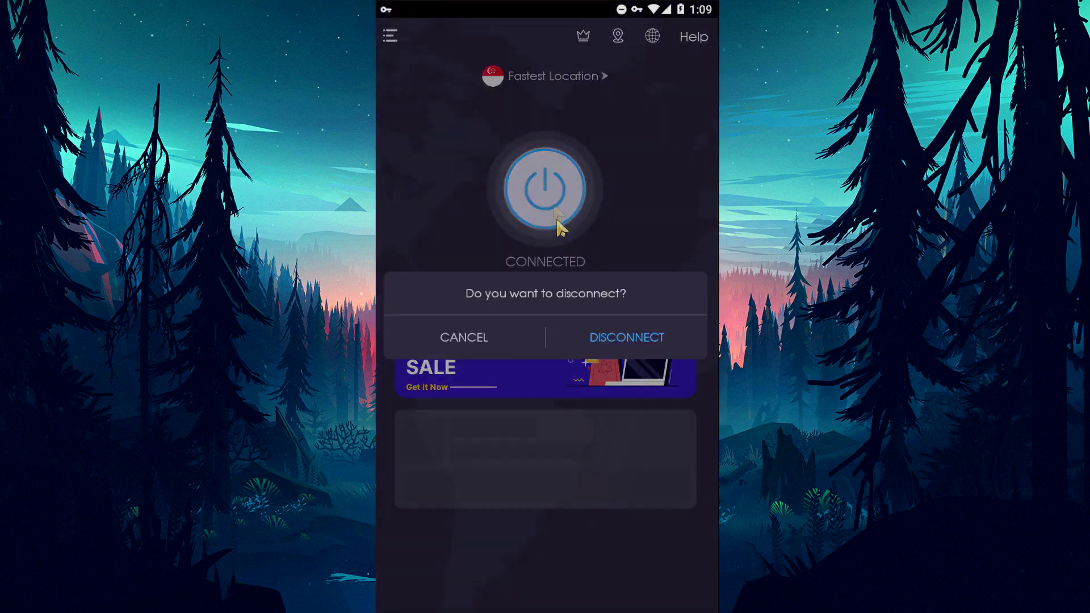
pyautogui.click(622, 344)
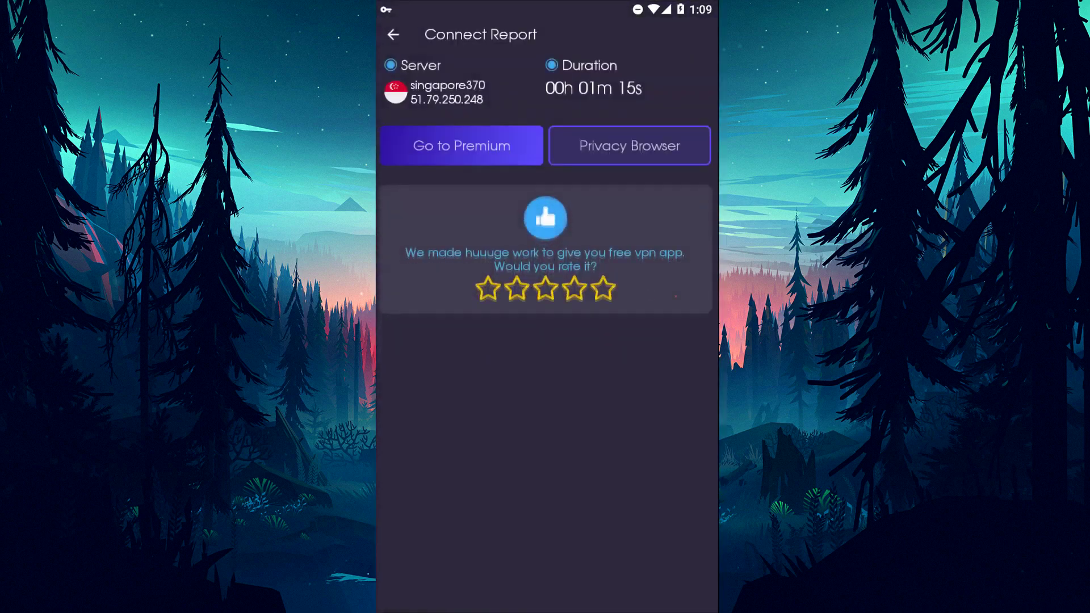
pyautogui.press('Home')
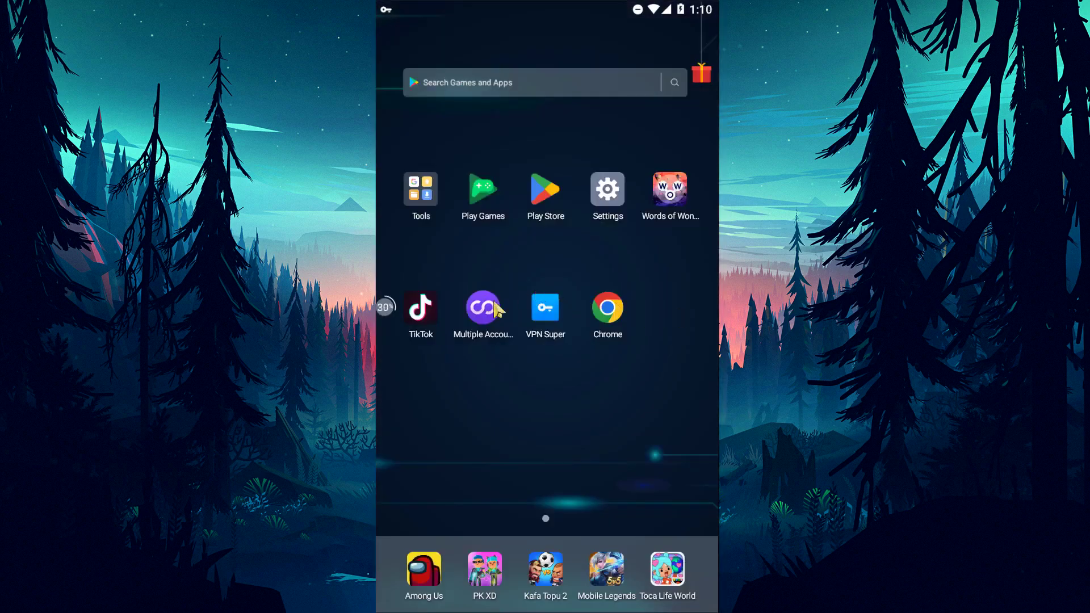
# Step: Clone TikTok from Popular Apps in Multiple Accounts and launch the cloned copy
pyautogui.click(484, 309)
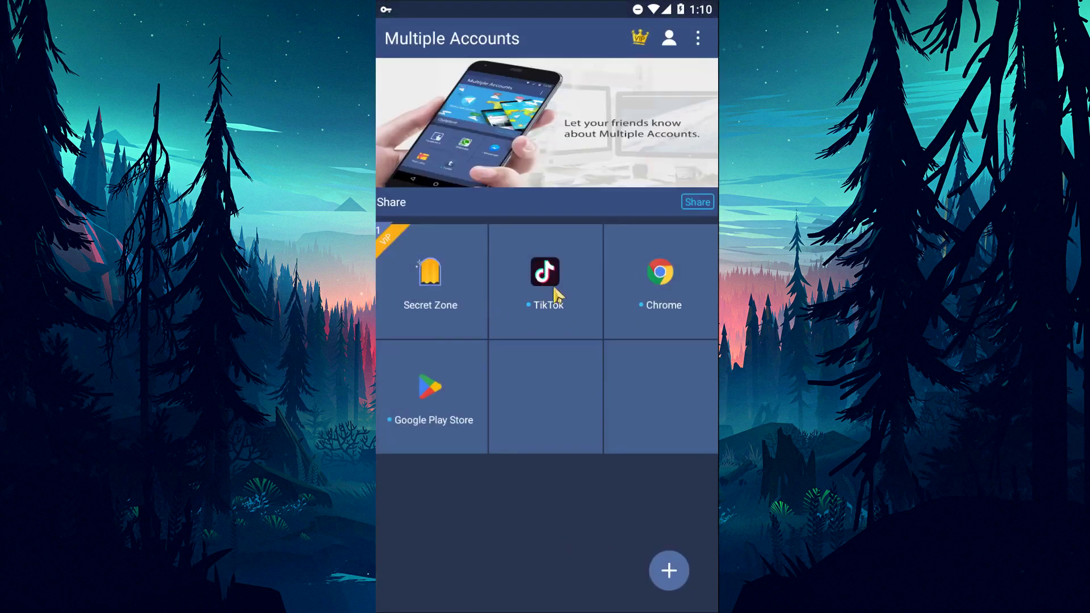
pyautogui.click(671, 570)
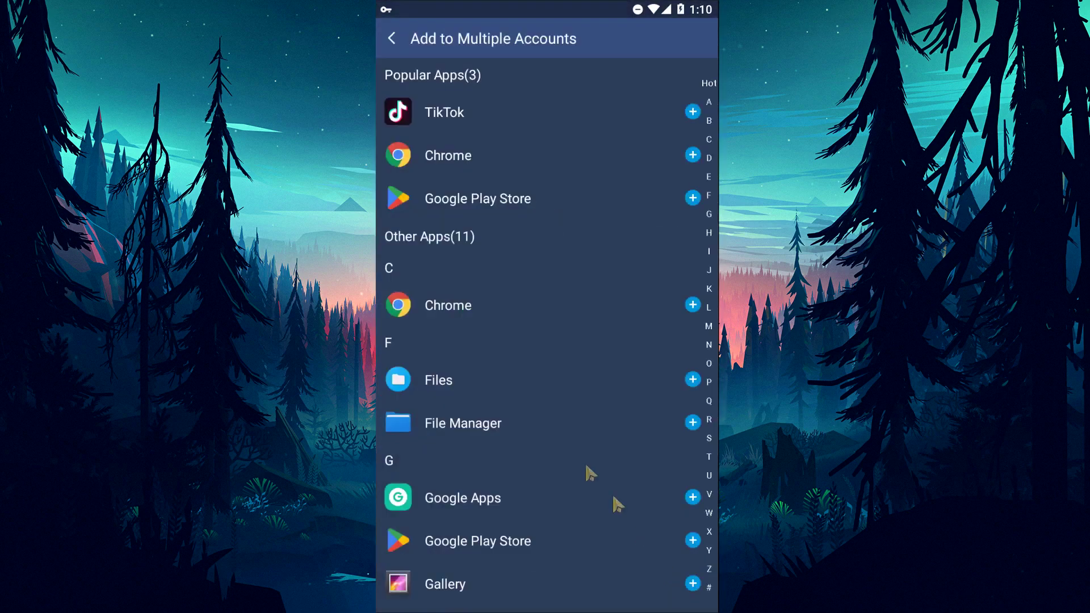
pyautogui.click(702, 120)
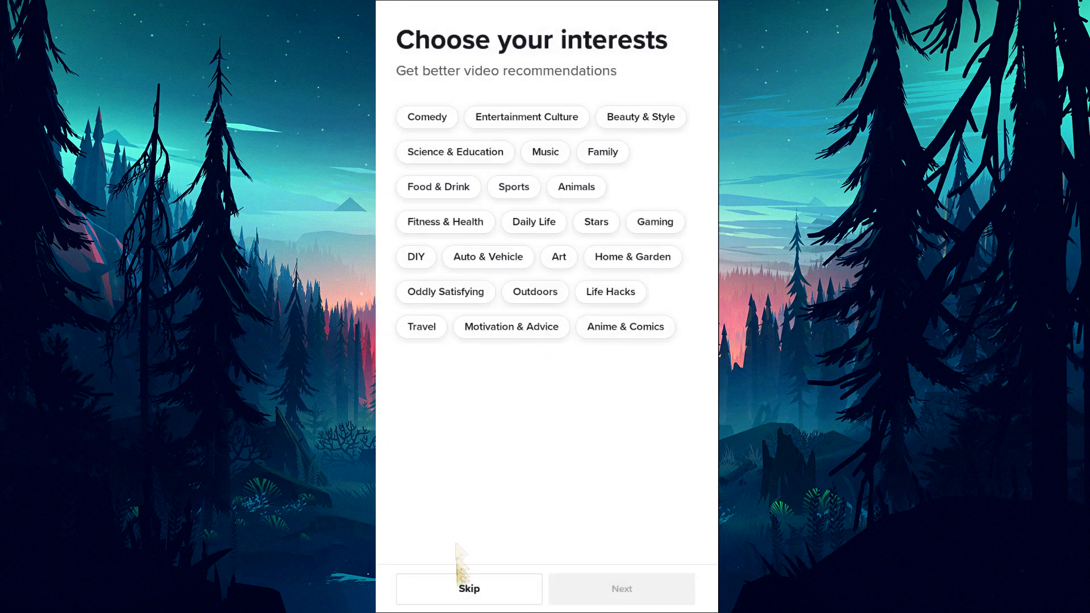
pyautogui.click(457, 586)
# Step: Choose phone log-in on the cloned TikTok, enter the phone number, and request the SMS code
pyautogui.click(679, 571)
pyautogui.click(611, 591)
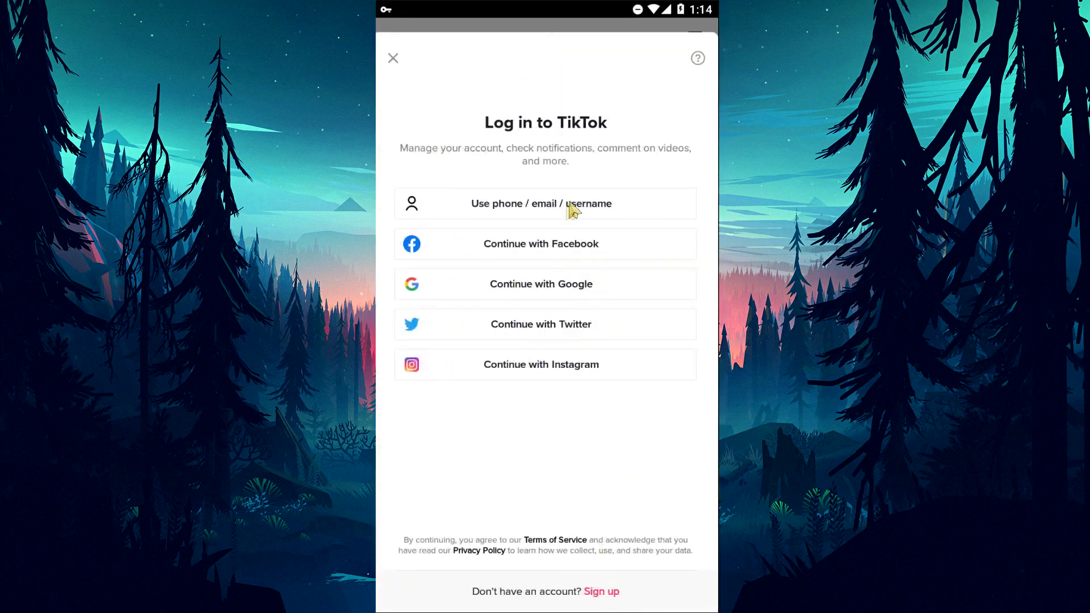
pyautogui.click(574, 211)
pyautogui.click(544, 152)
pyautogui.click(545, 202)
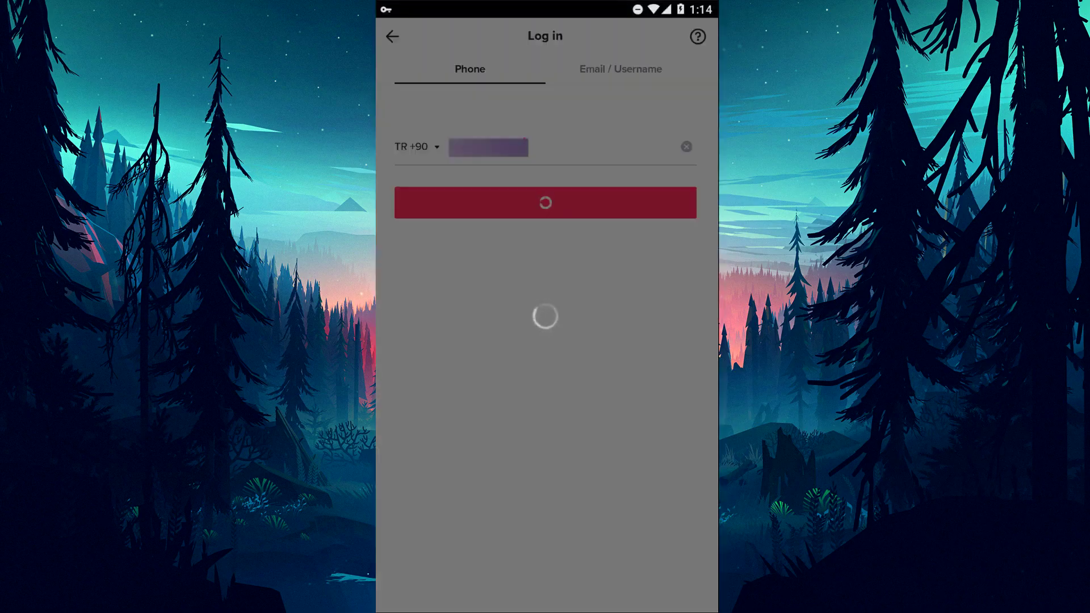
# Step: Solve the matching-shapes puzzle, matching the blue cube with the orange octagon
pyautogui.click(506, 337)
pyautogui.click(579, 355)
pyautogui.click(557, 443)
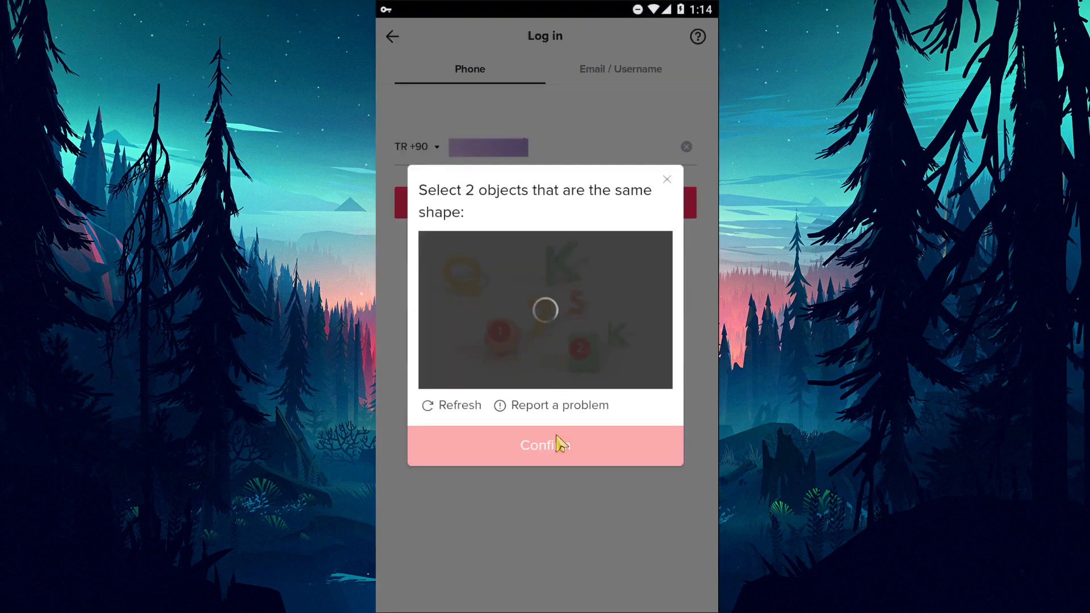
pyautogui.click(472, 407)
pyautogui.click(470, 410)
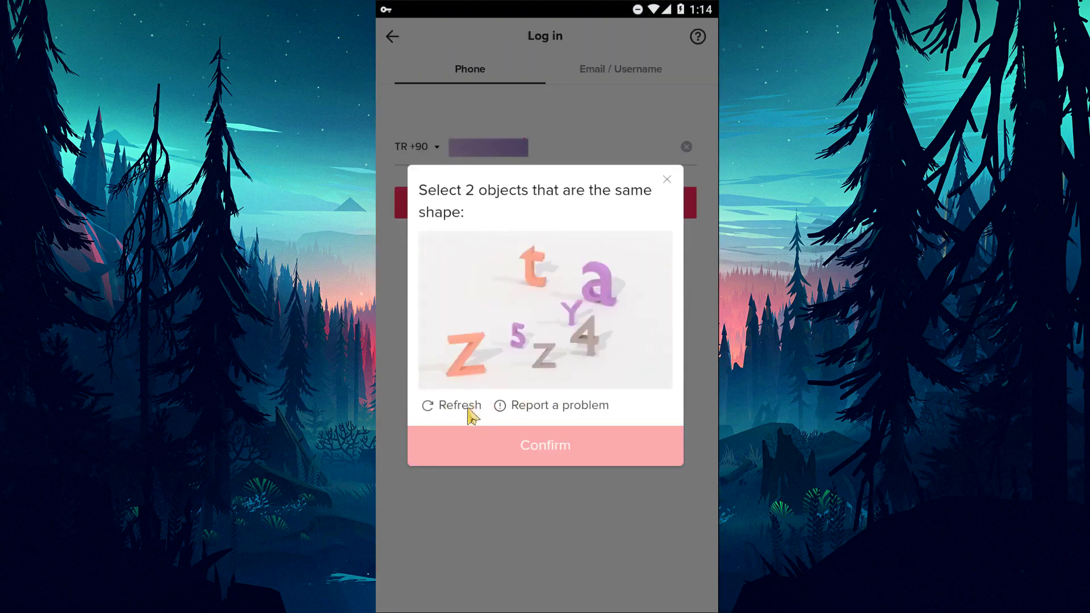
pyautogui.click(471, 410)
pyautogui.click(630, 338)
pyautogui.click(463, 310)
pyautogui.click(542, 447)
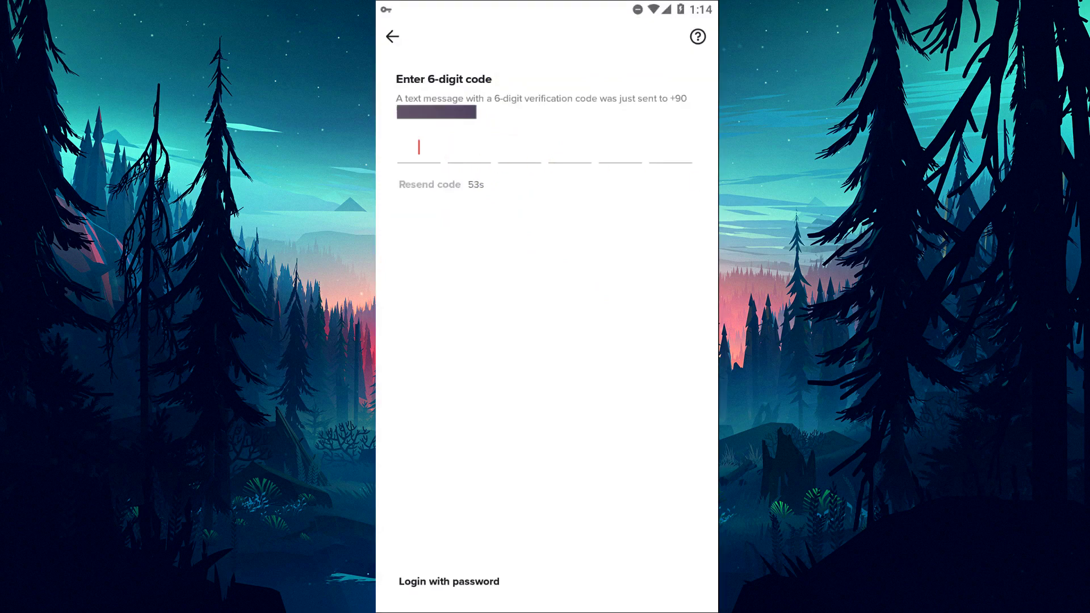
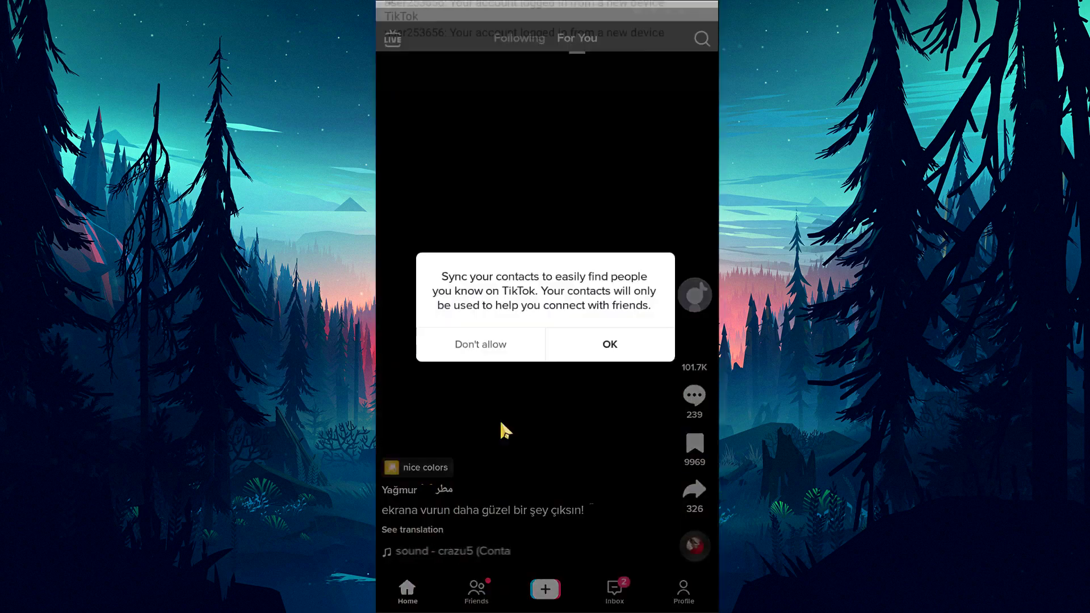
# Step: Enter the 6-digit SMS code, decline contact syncing, and view the account profile
pyautogui.click(502, 428)
pyautogui.click(686, 594)
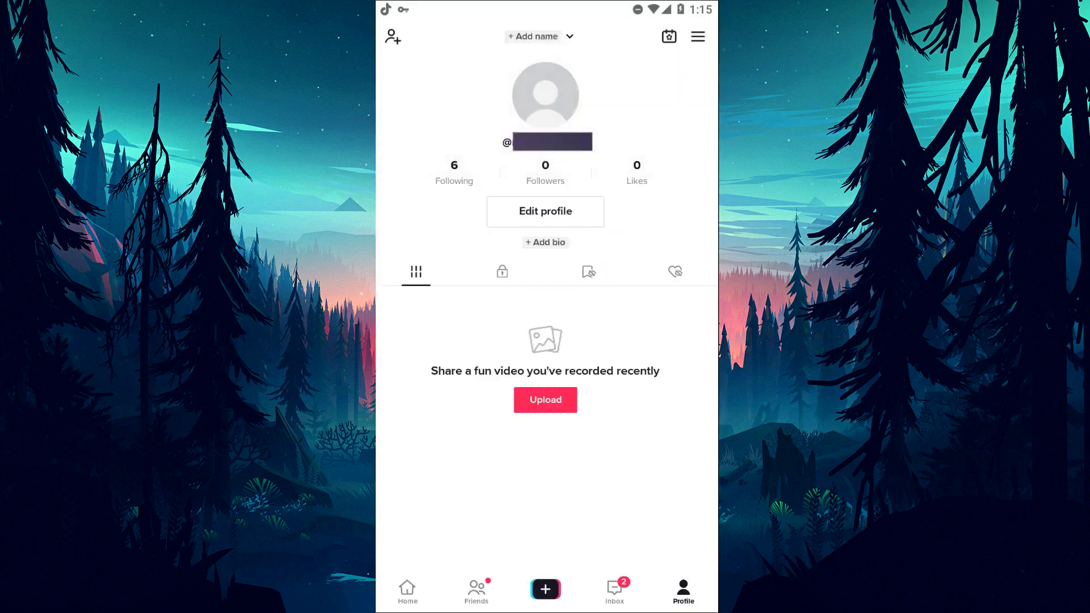
# Step: Leave the logged-in TikTok clone for the Android home screen
pyautogui.press('Home')
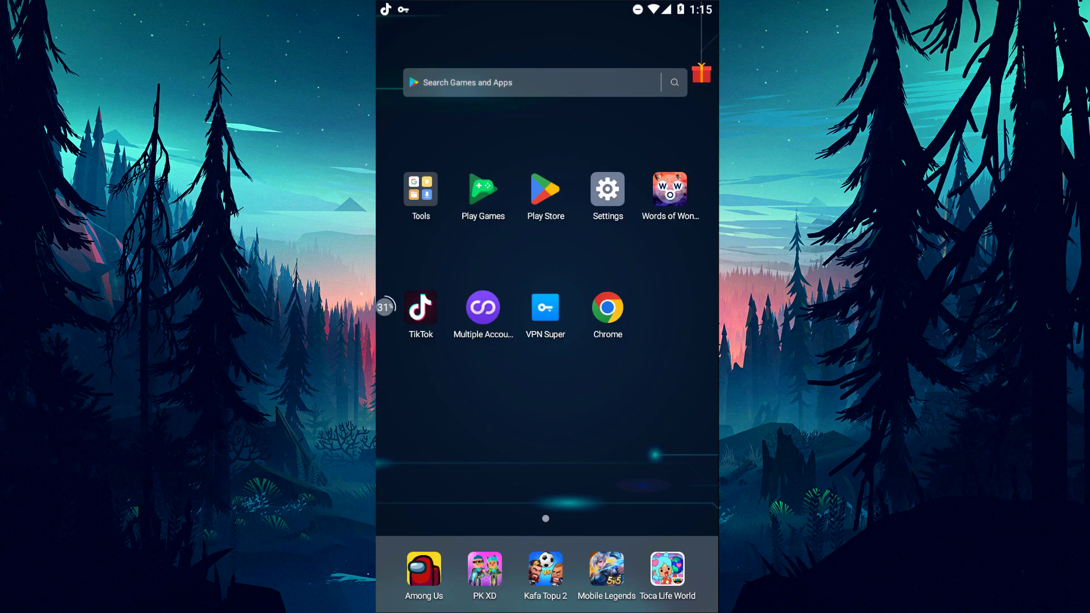
# Step: Load hatauzmani.com/forum in Chrome and bring up the 'Post thread in...' picker
pyautogui.click(616, 310)
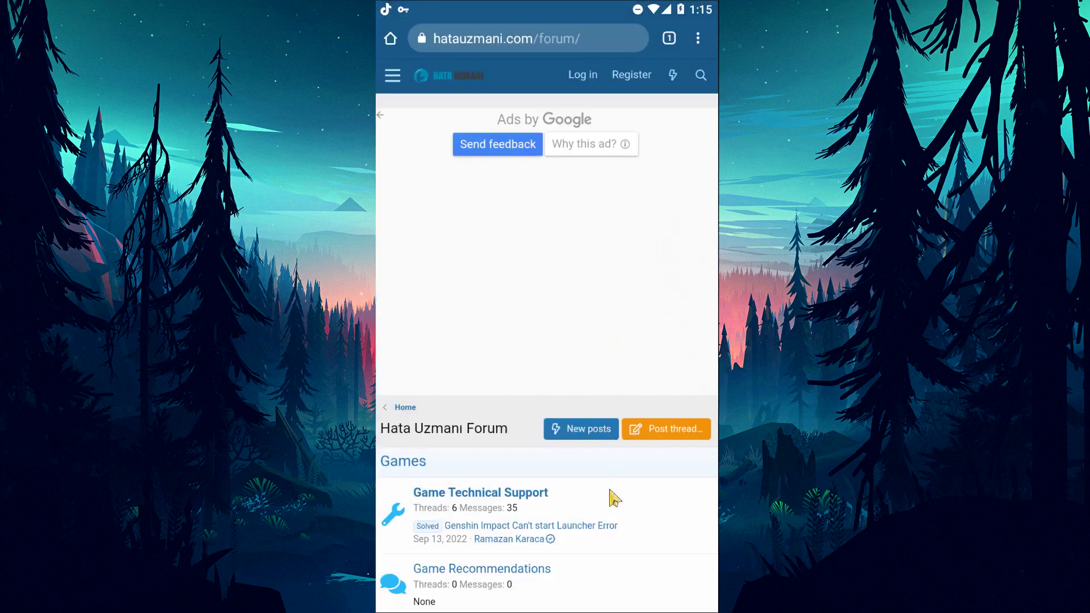
pyautogui.click(645, 438)
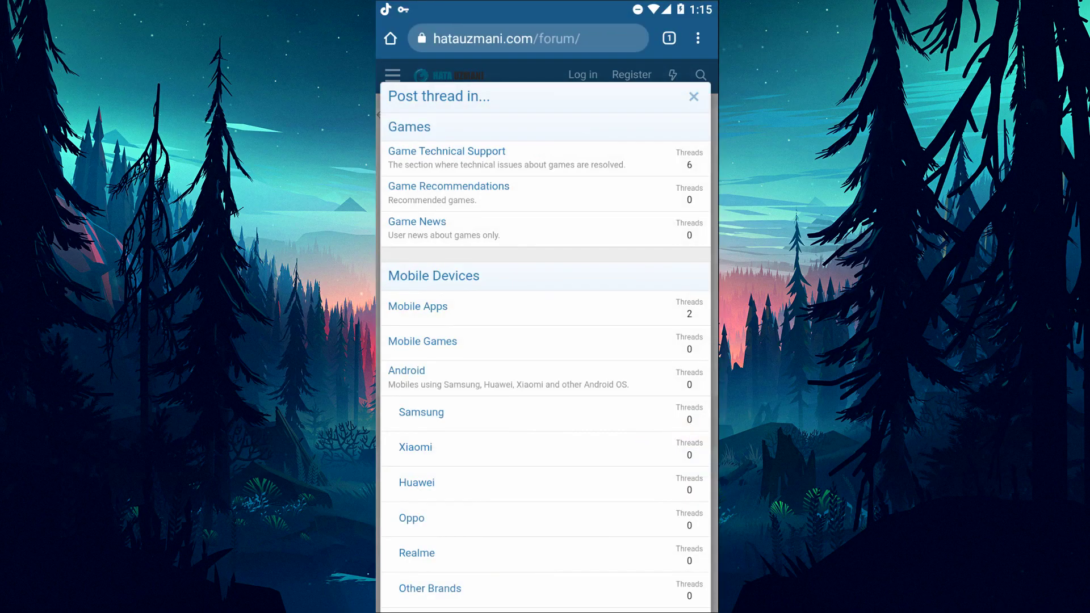